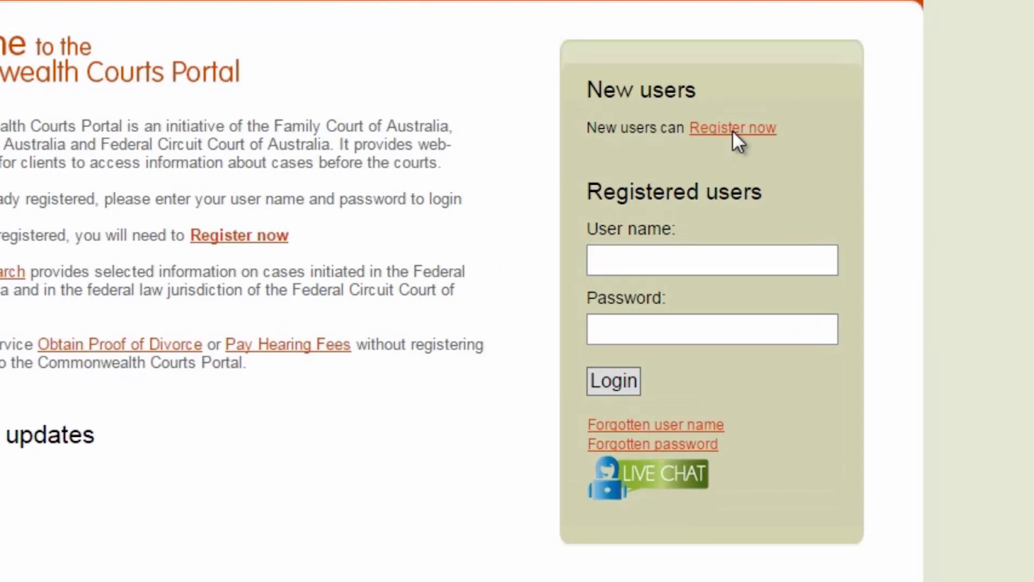
# - Open the 'Register now' registration form from the New users box on the login page
pyautogui.click(733, 132)
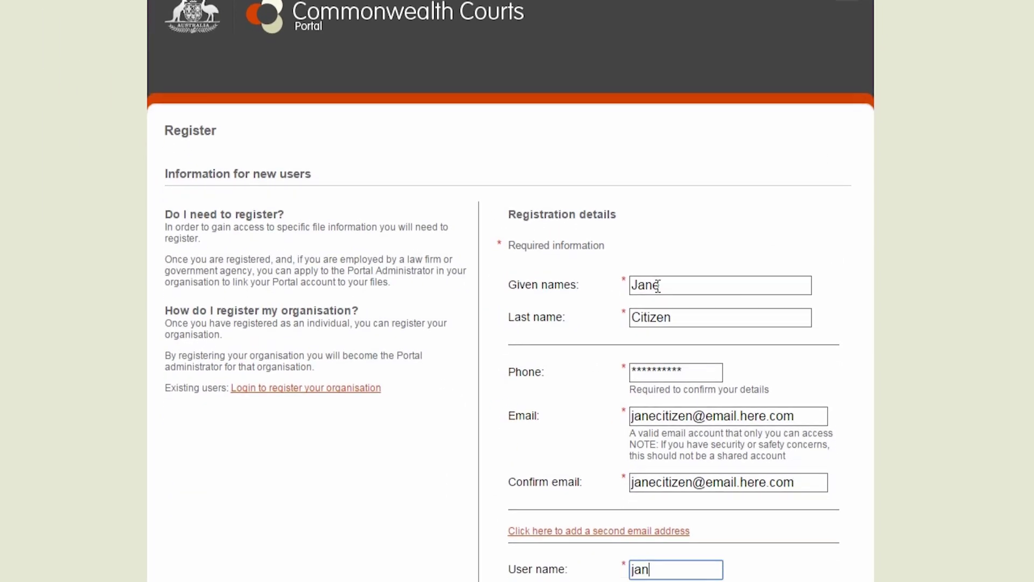
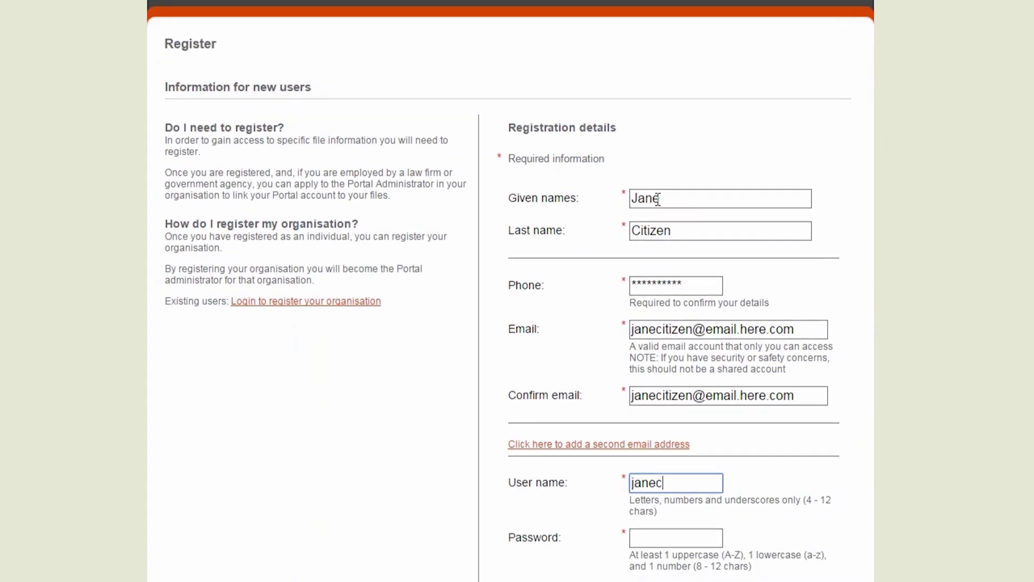
# - Enter the chosen user name, then type the same account password in both password fields
pyautogui.press('Tab')
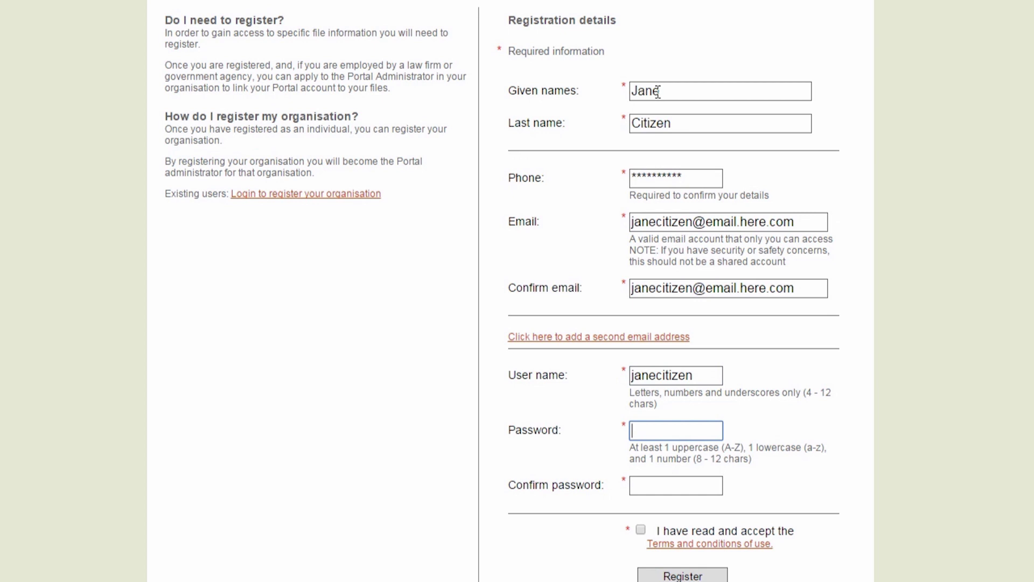
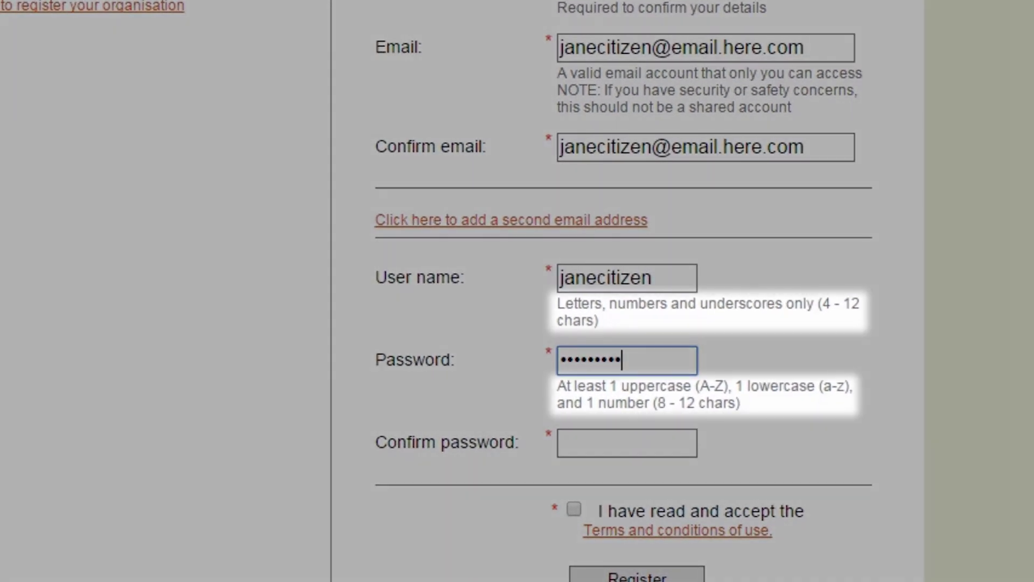
pyautogui.press('Tab')
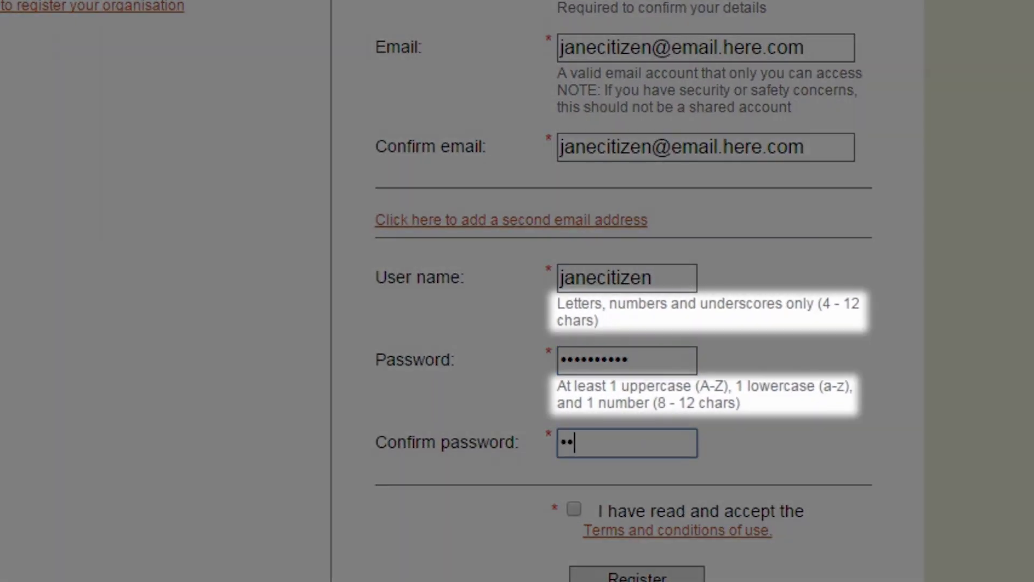
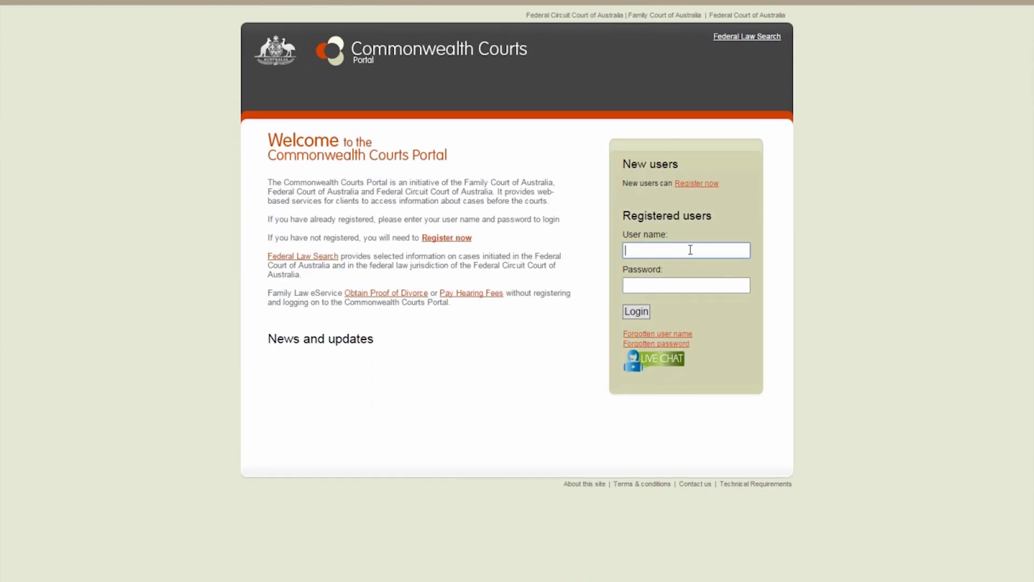
# - Fill the registered-user login box with the user name and account password
pyautogui.write('janecitizen')
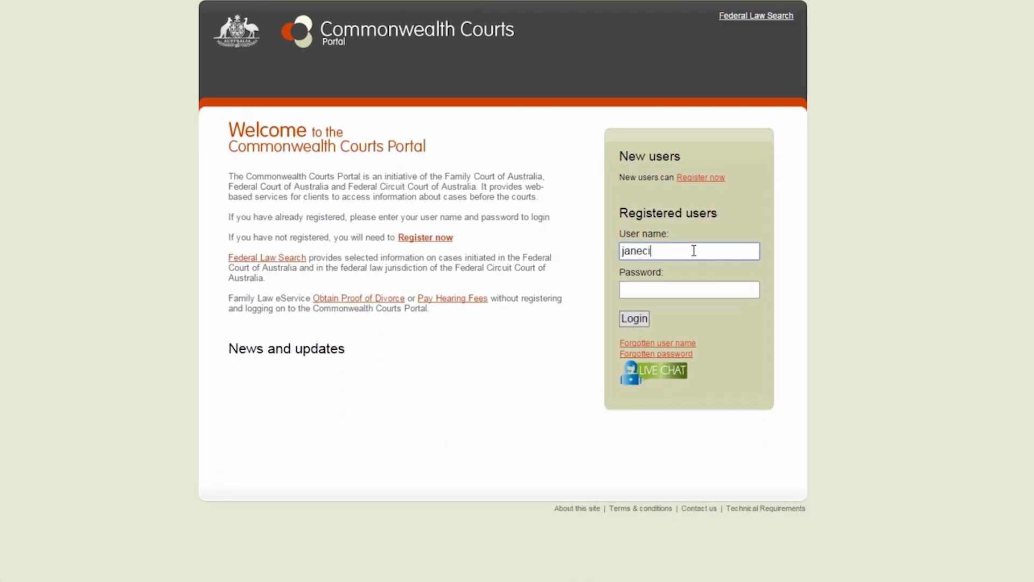
pyautogui.press('Tab')
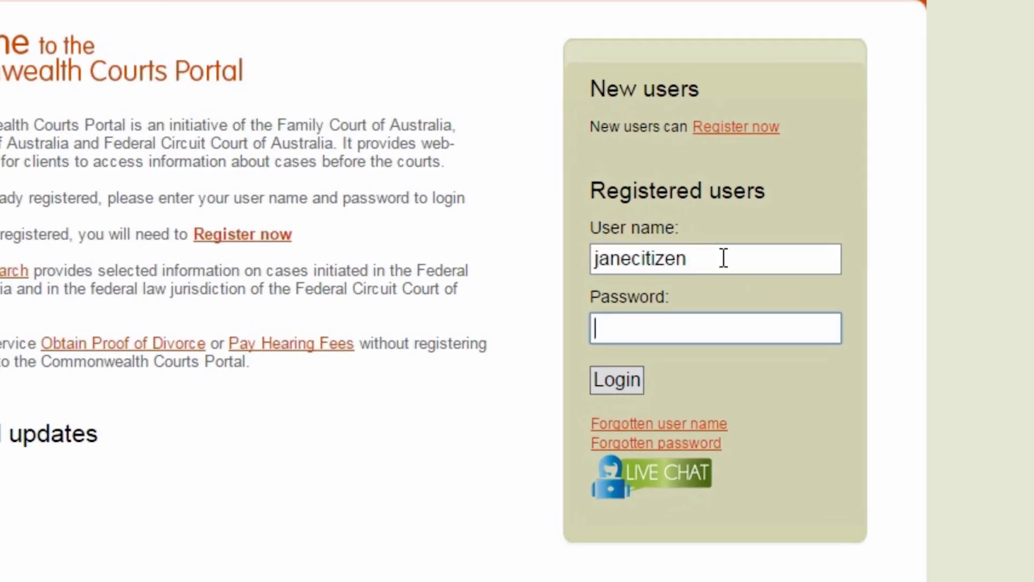
pyautogui.write('••••••••')
pyautogui.write('••')
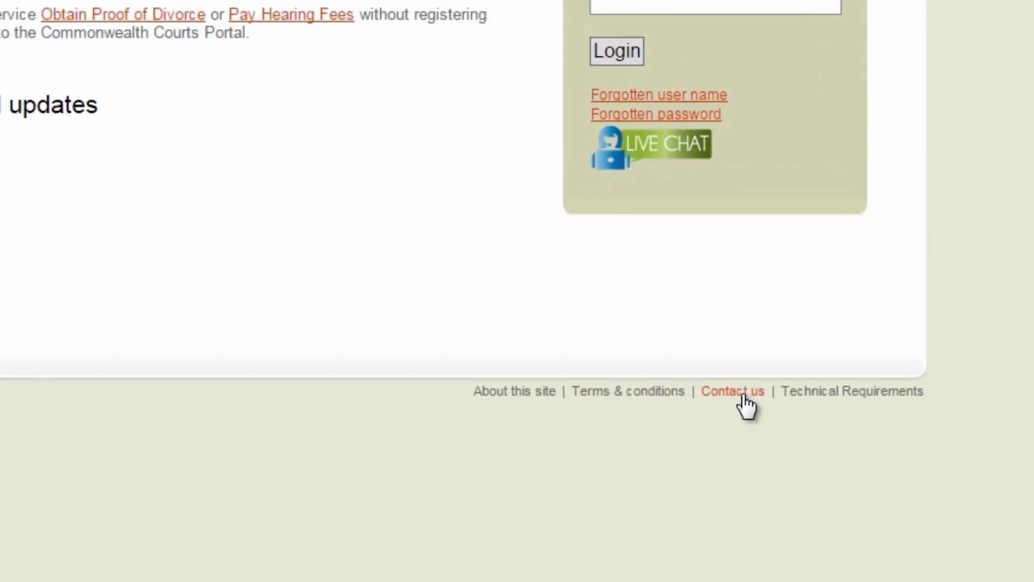
# - View the portal's contact details from the footer's Contact us link
pyautogui.click(742, 394)
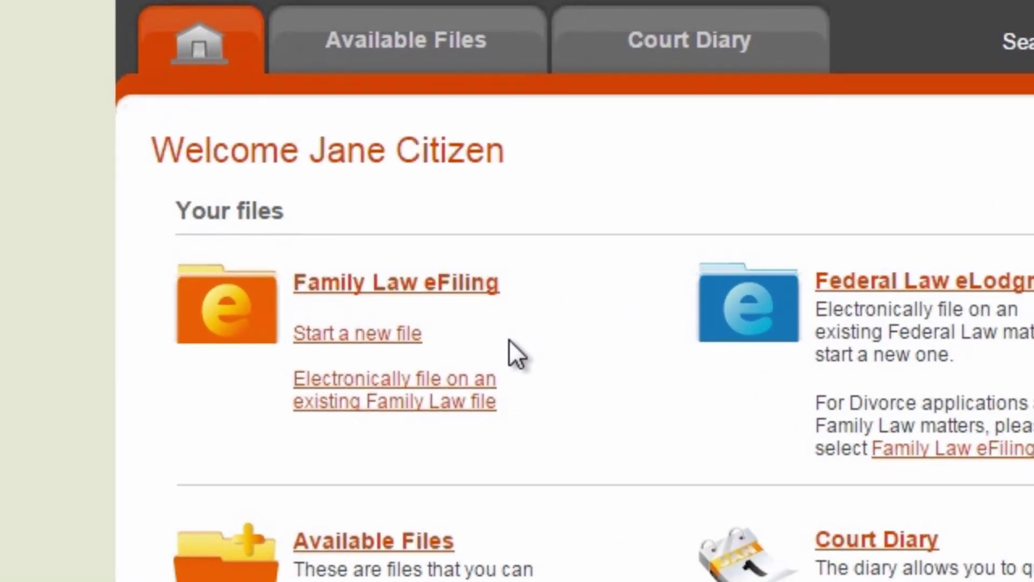
# - Start a new Family Law eFiling on your own behalf: Initiating application, Federal Circuit Court
pyautogui.click(372, 336)
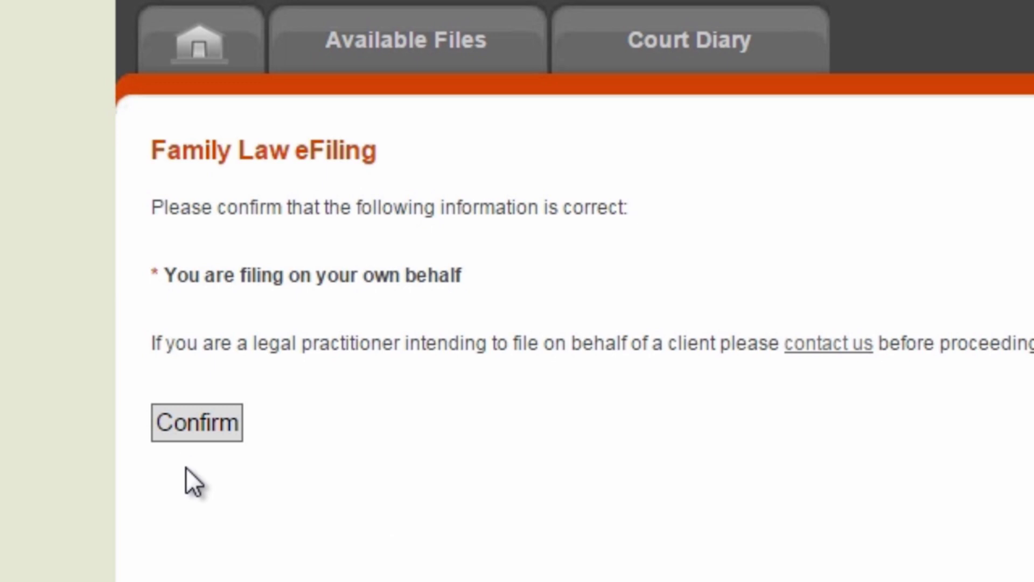
pyautogui.click(185, 435)
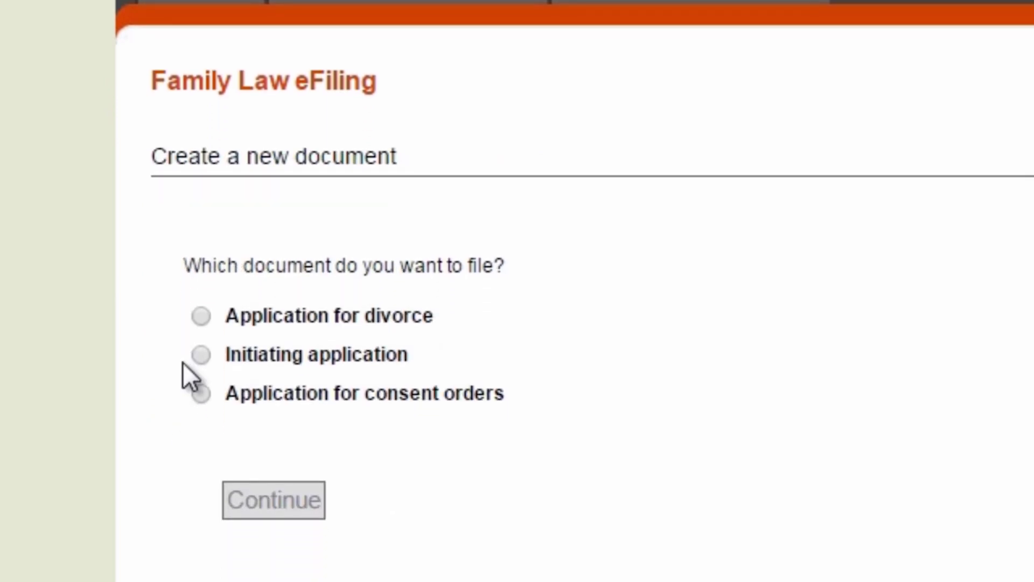
pyautogui.click(202, 355)
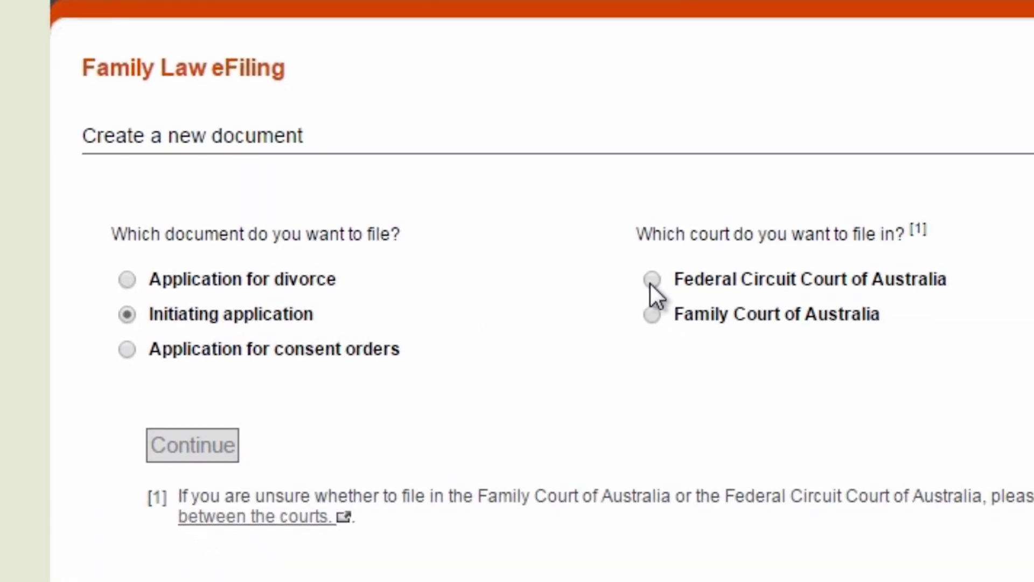
pyautogui.click(650, 280)
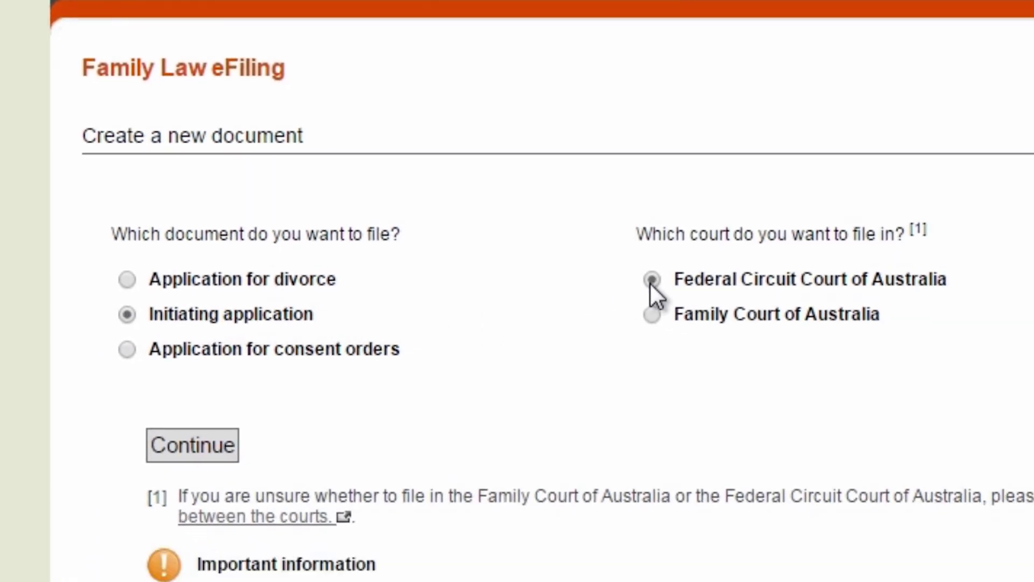
pyautogui.click(206, 454)
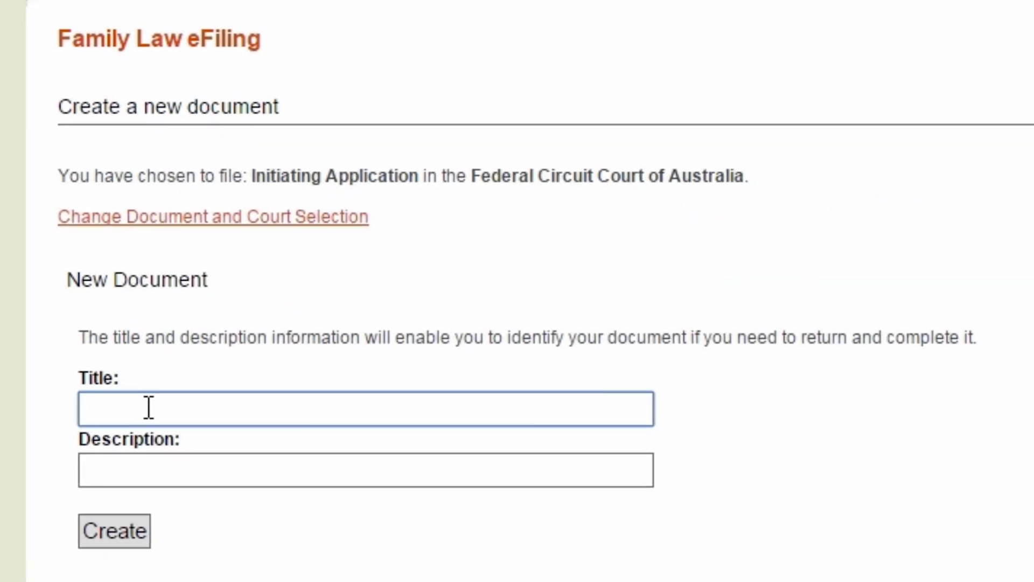
# - Create the document titled 'My application' with description 'Final orders', then open Part A
pyautogui.write('My application')
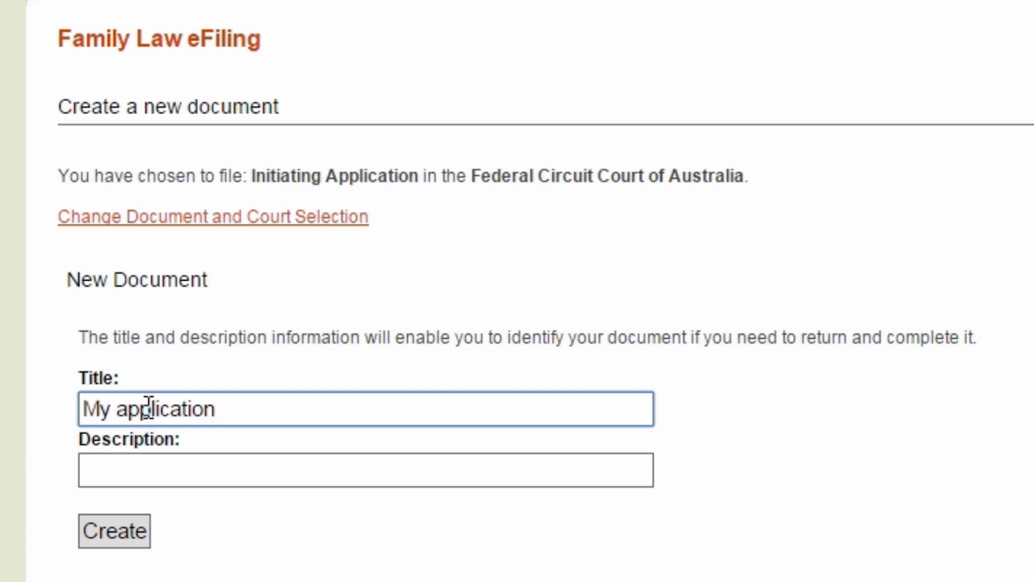
pyautogui.press('Tab')
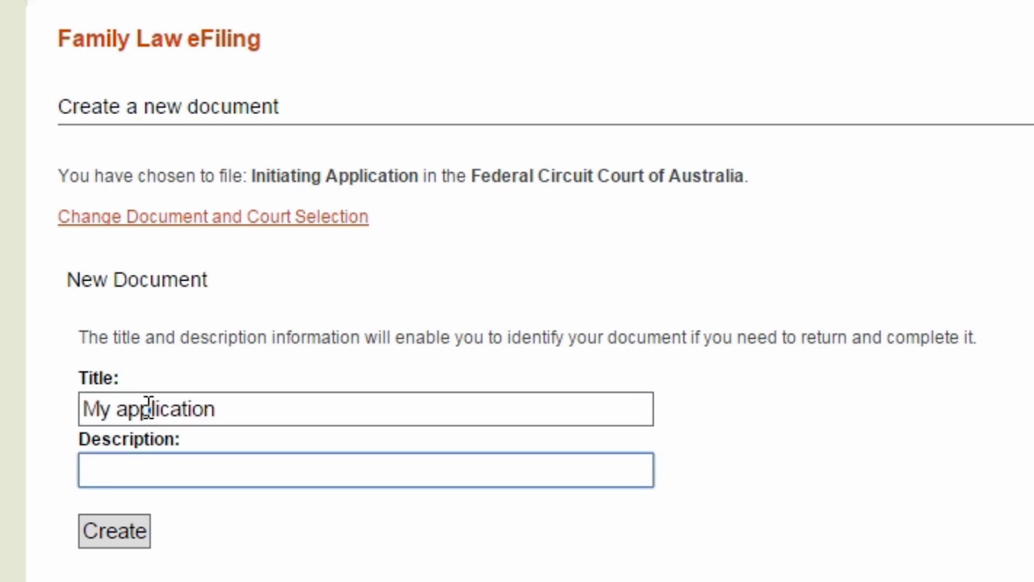
pyautogui.write('Final orders')
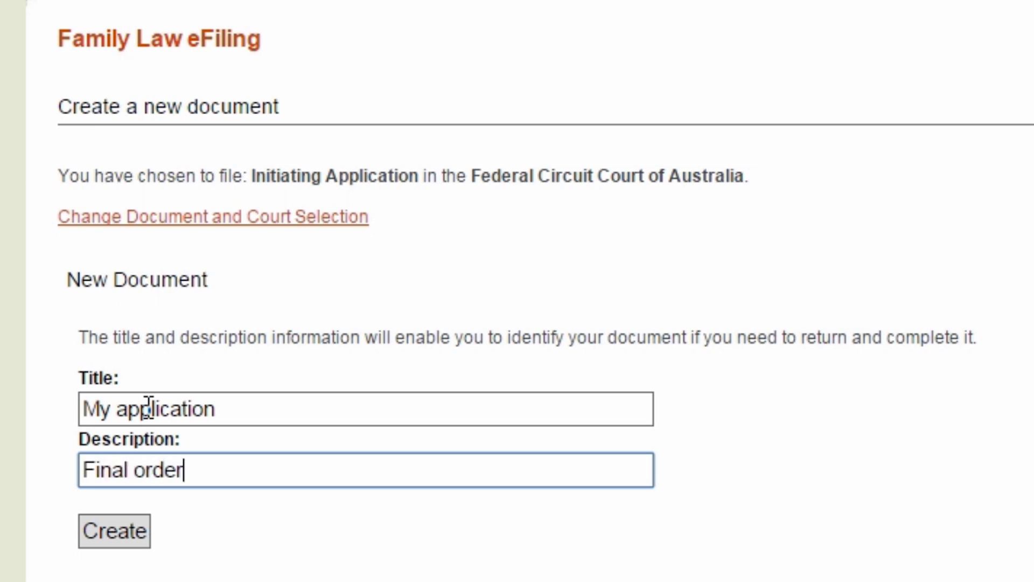
pyautogui.click(122, 536)
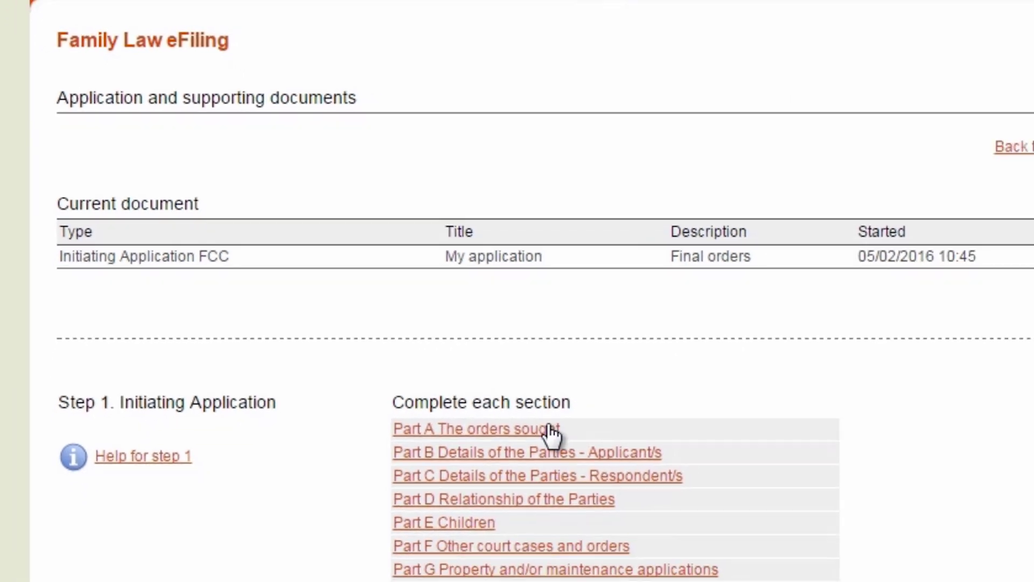
pyautogui.click(478, 377)
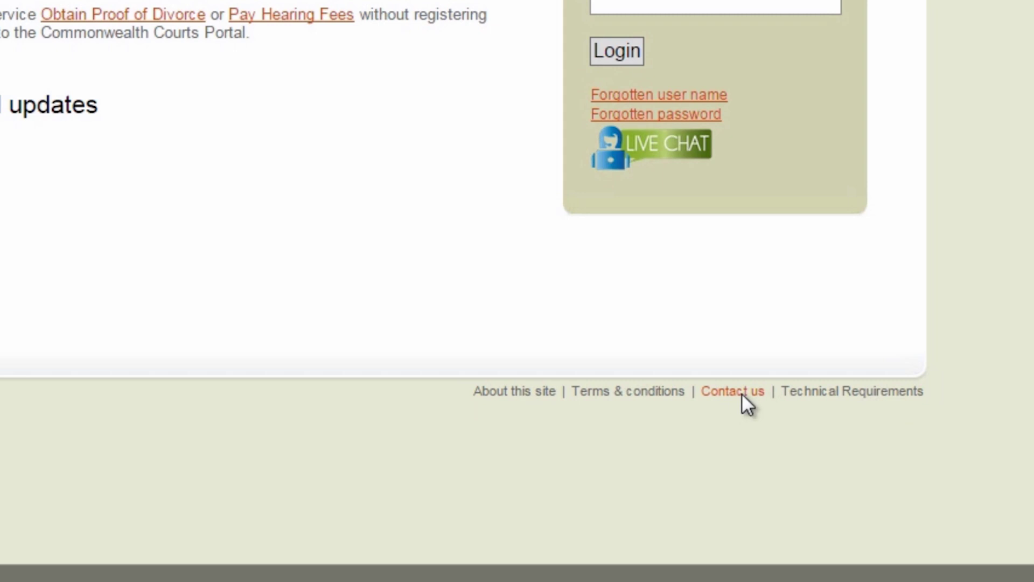
# - Bring up the portal's contact details via the footer's Contact us link
pyautogui.click(742, 392)
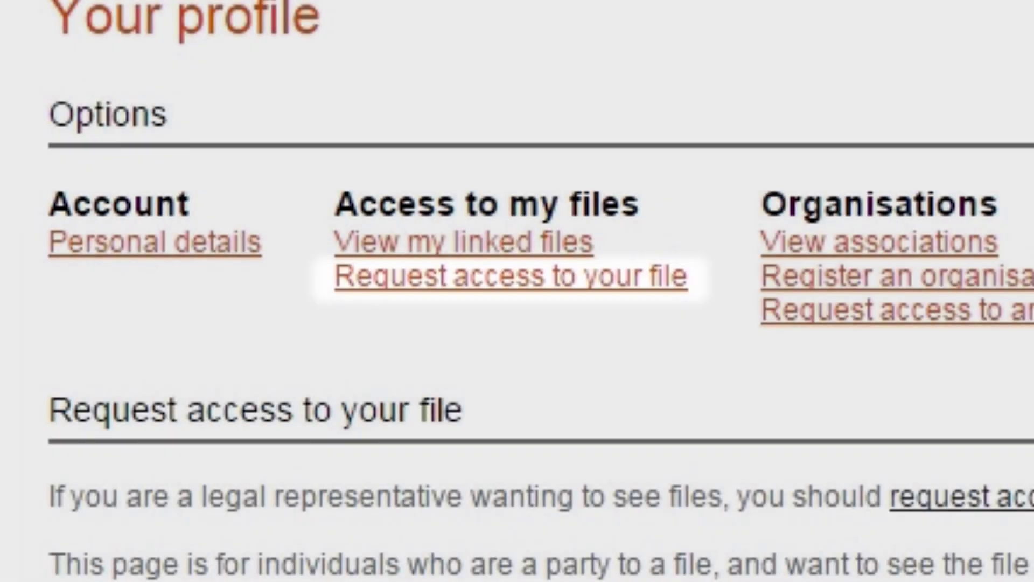
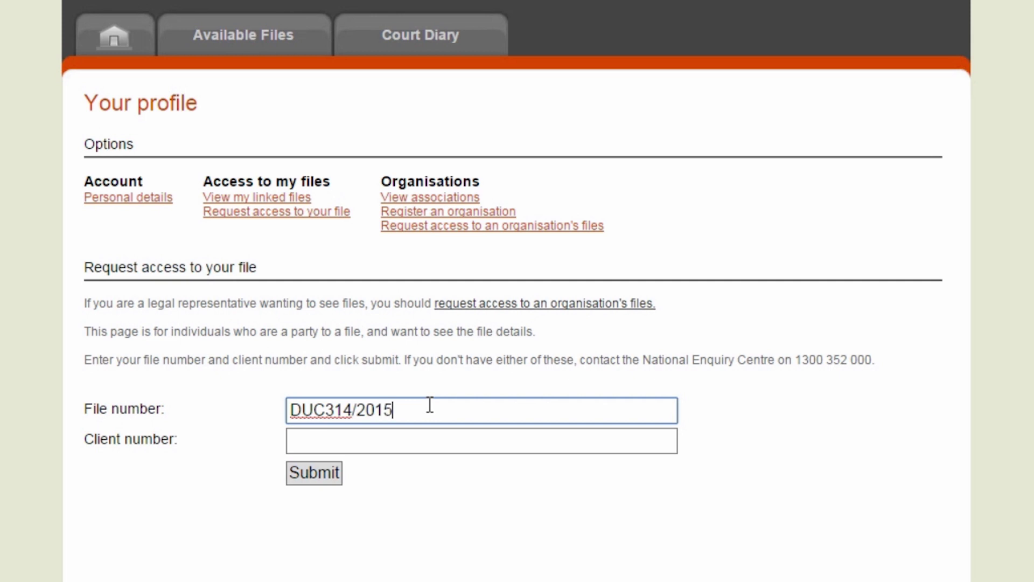
pyautogui.press('Tab')
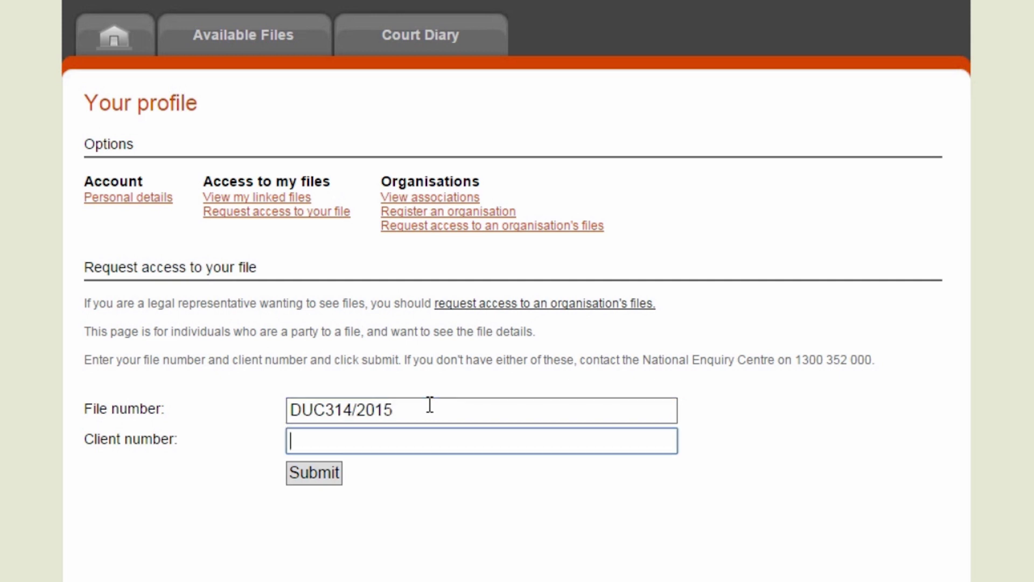
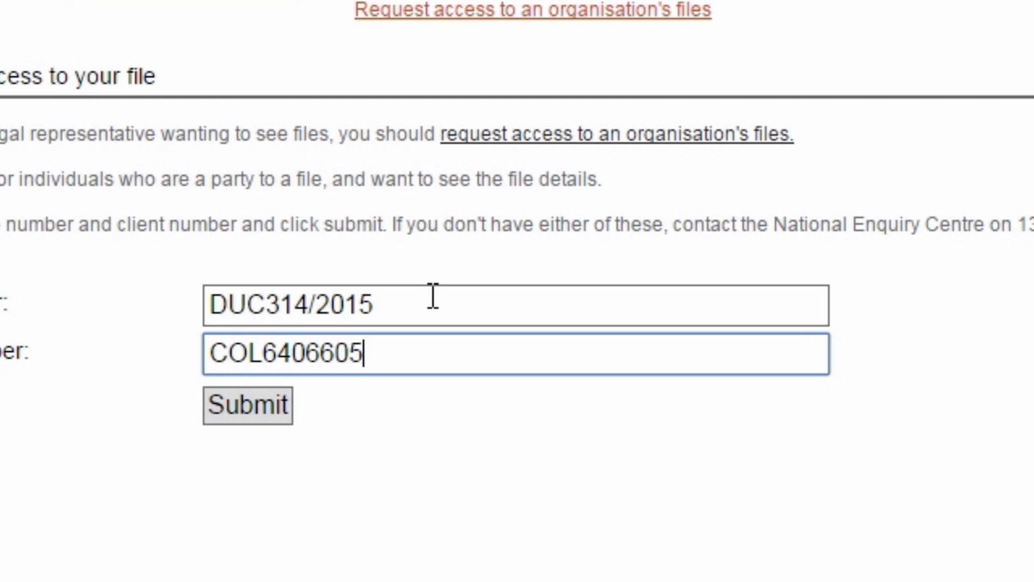
pyautogui.click(252, 418)
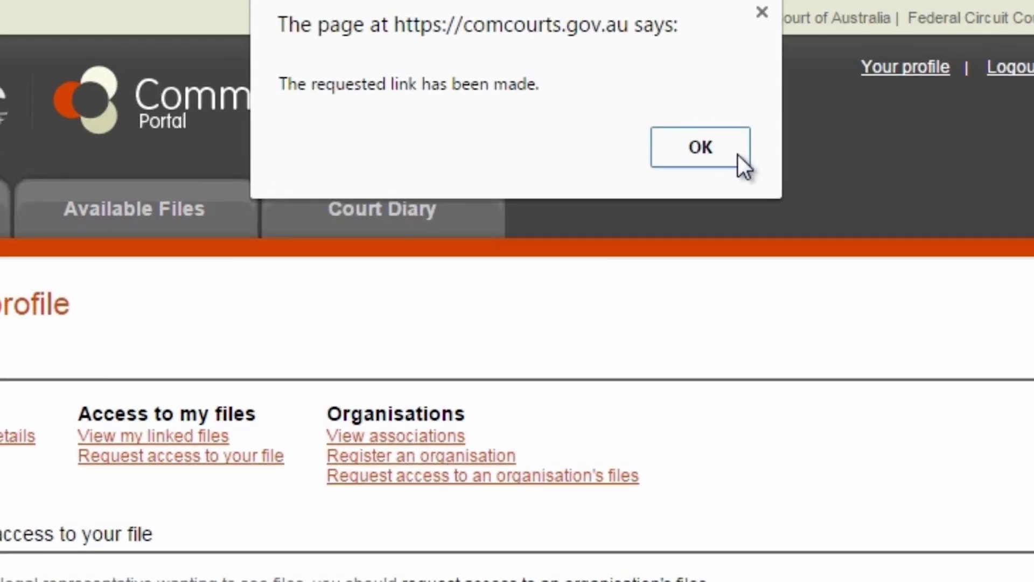
pyautogui.click(738, 154)
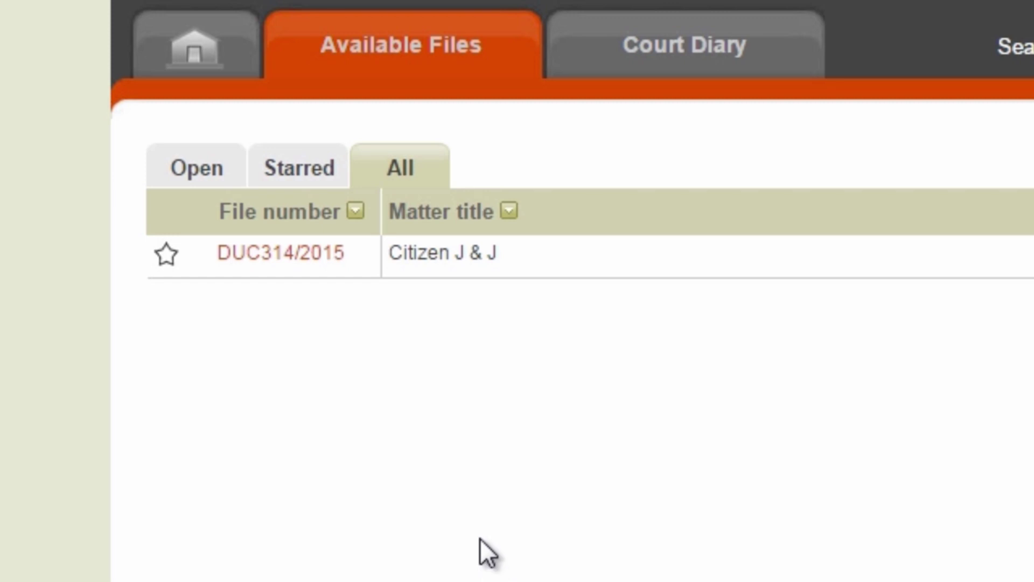
pyautogui.click(270, 251)
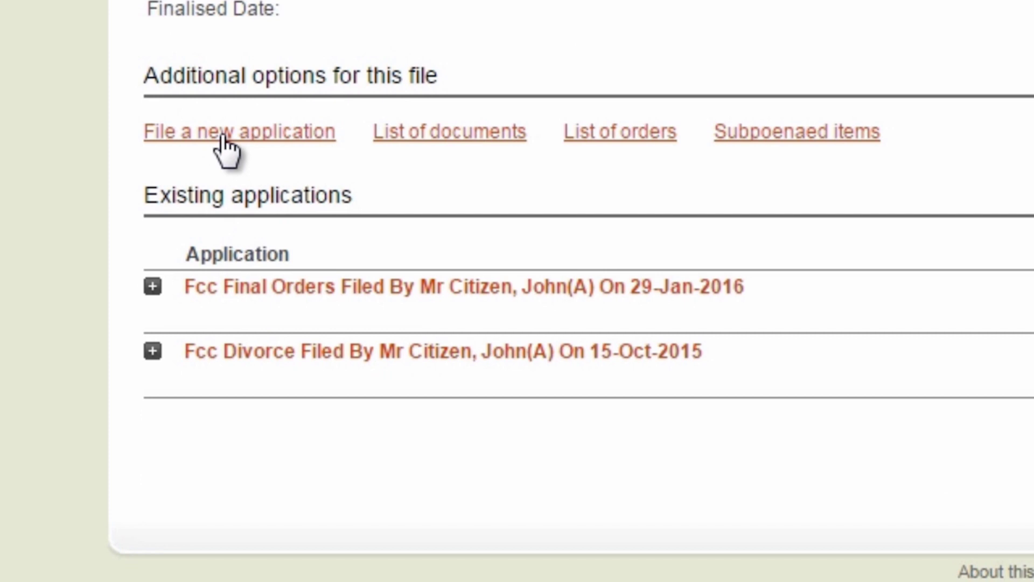
pyautogui.click(230, 300)
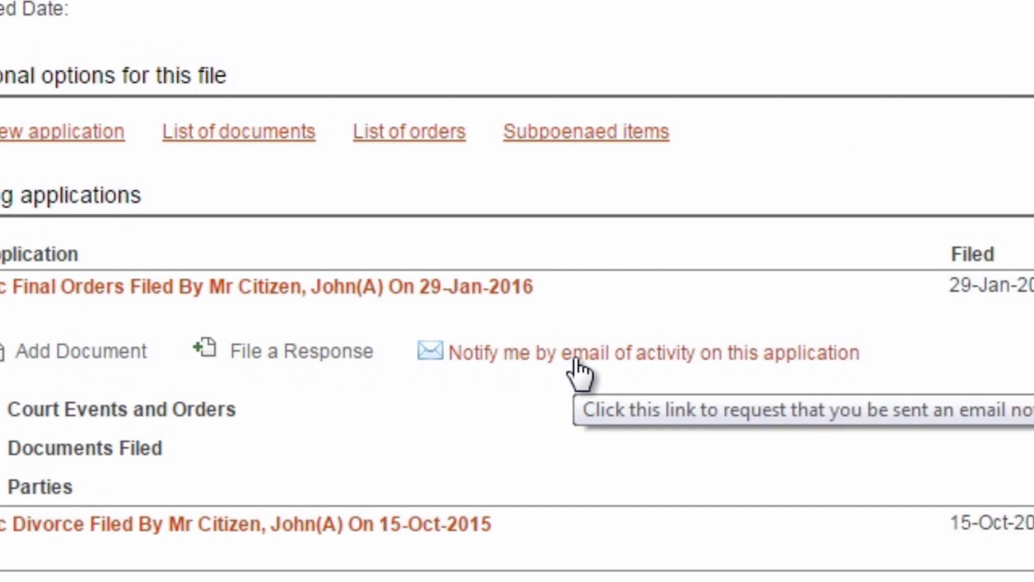
pyautogui.click(32, 411)
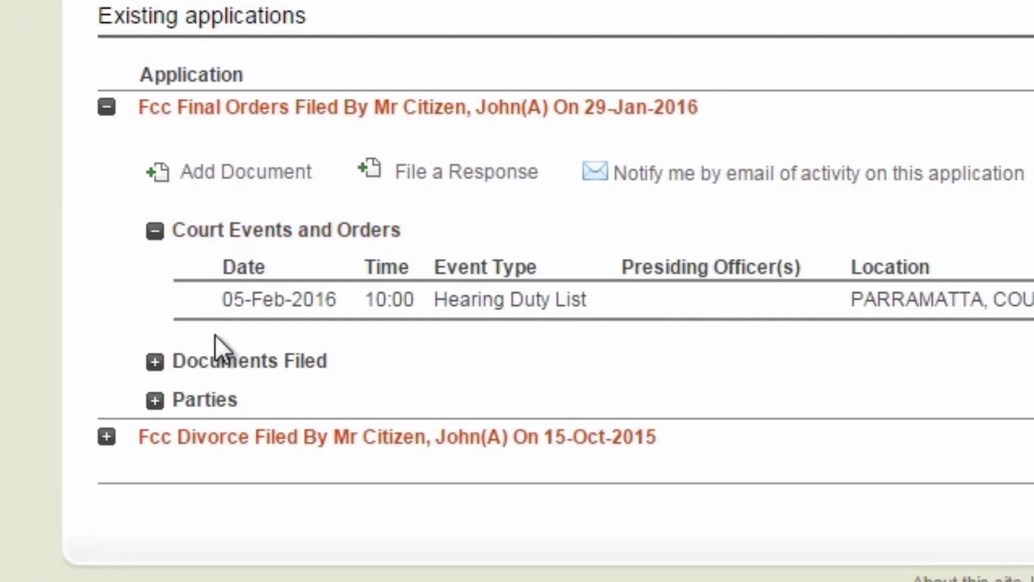
pyautogui.click(219, 359)
pyautogui.click(195, 405)
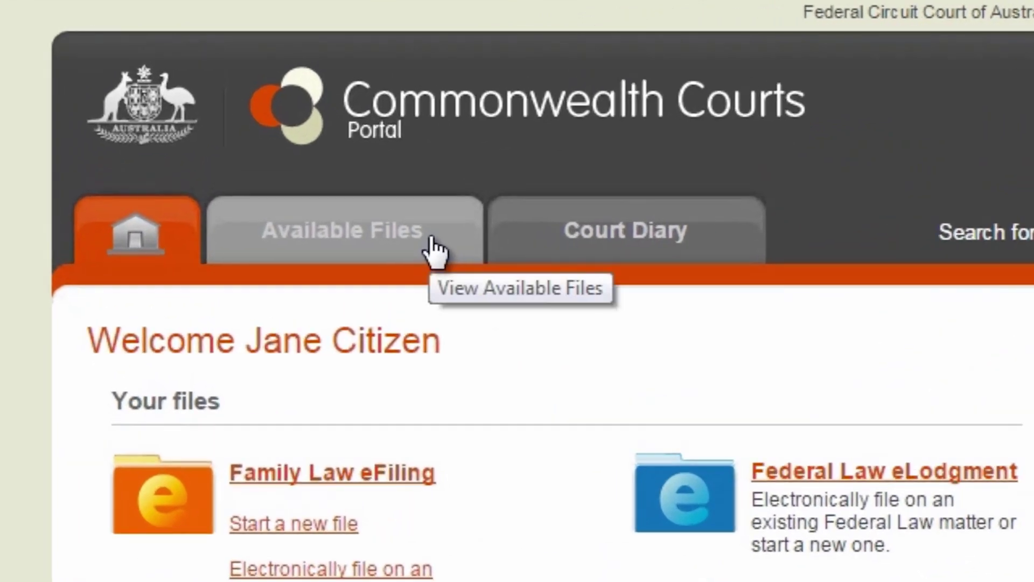
pyautogui.click(435, 251)
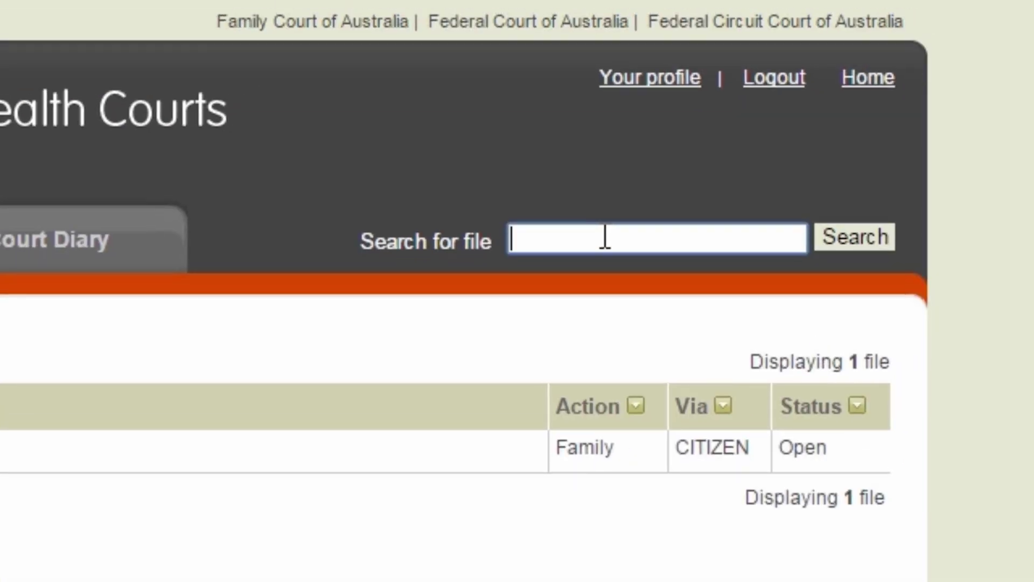
pyautogui.click(604, 237)
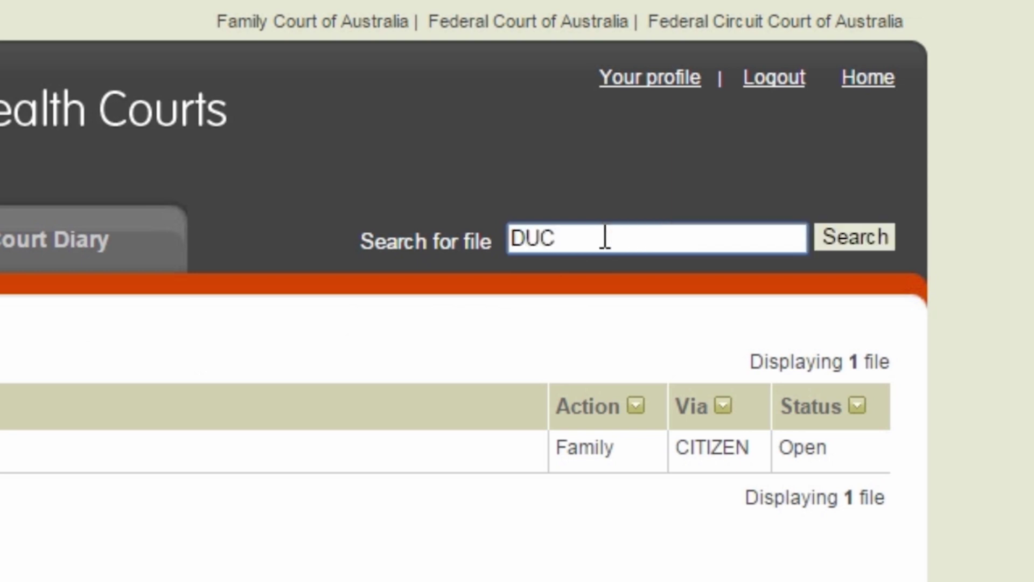
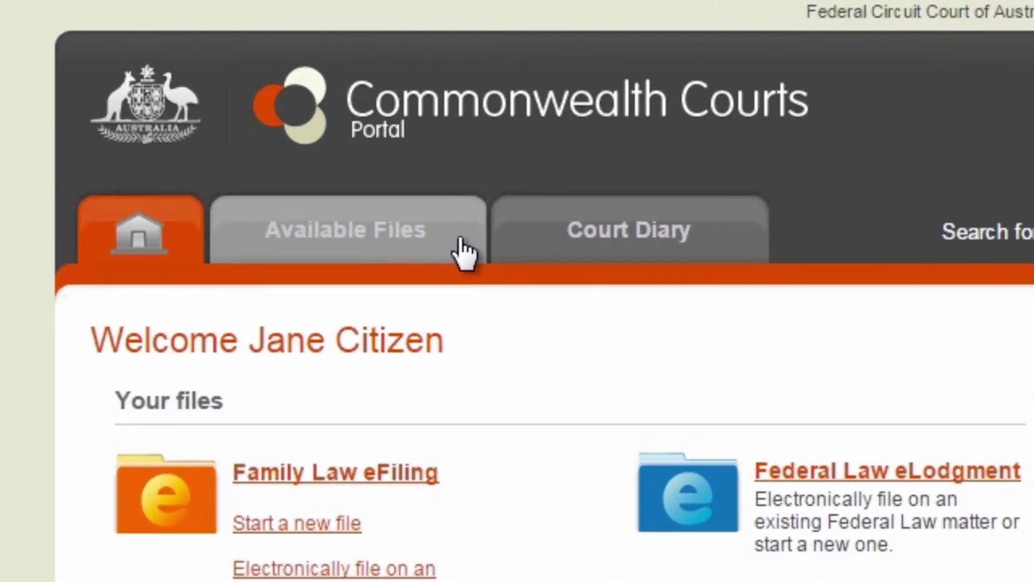
pyautogui.write('DUC31')
pyautogui.write('4')
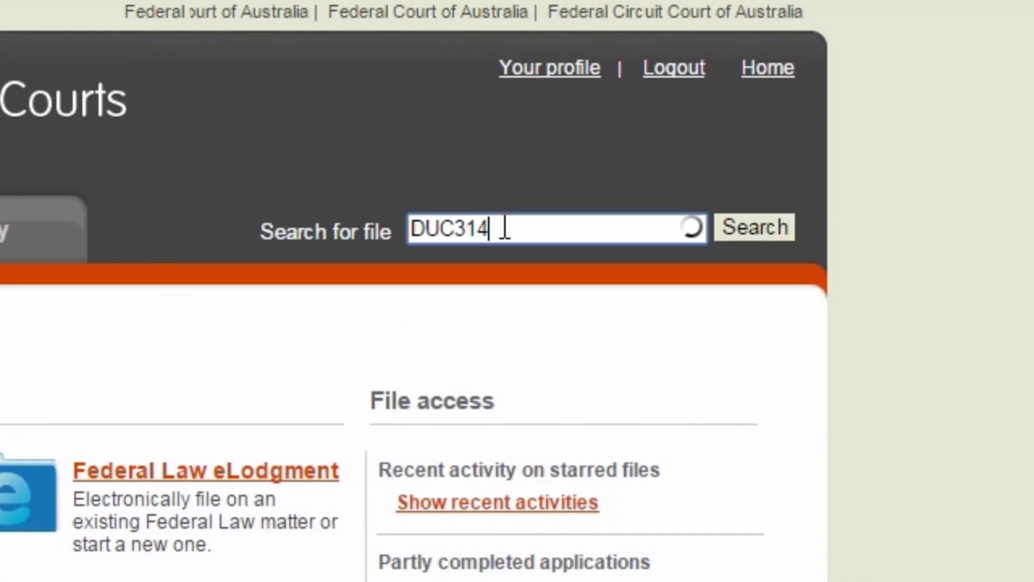
pyautogui.write('/')
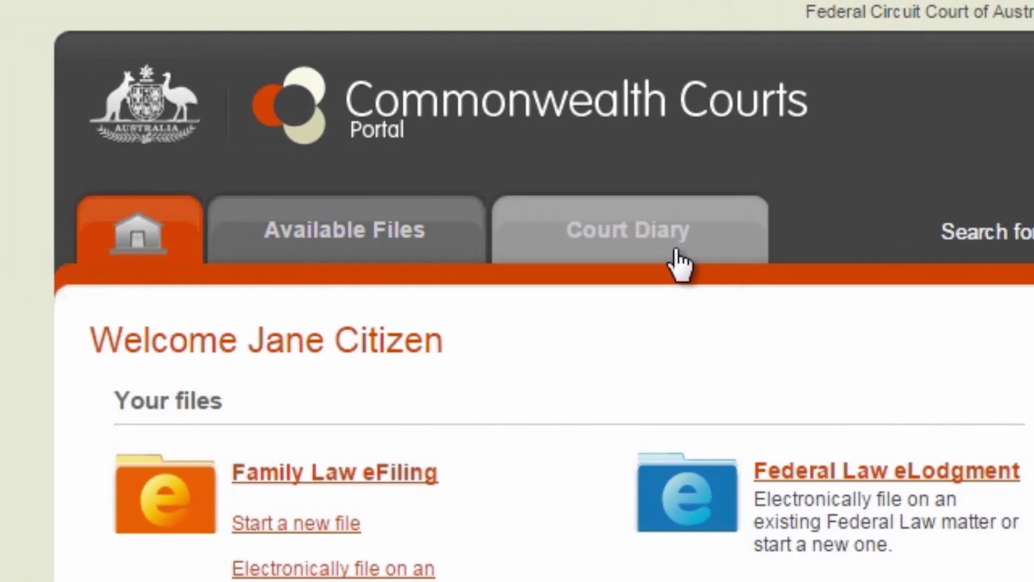
pyautogui.click(452, 232)
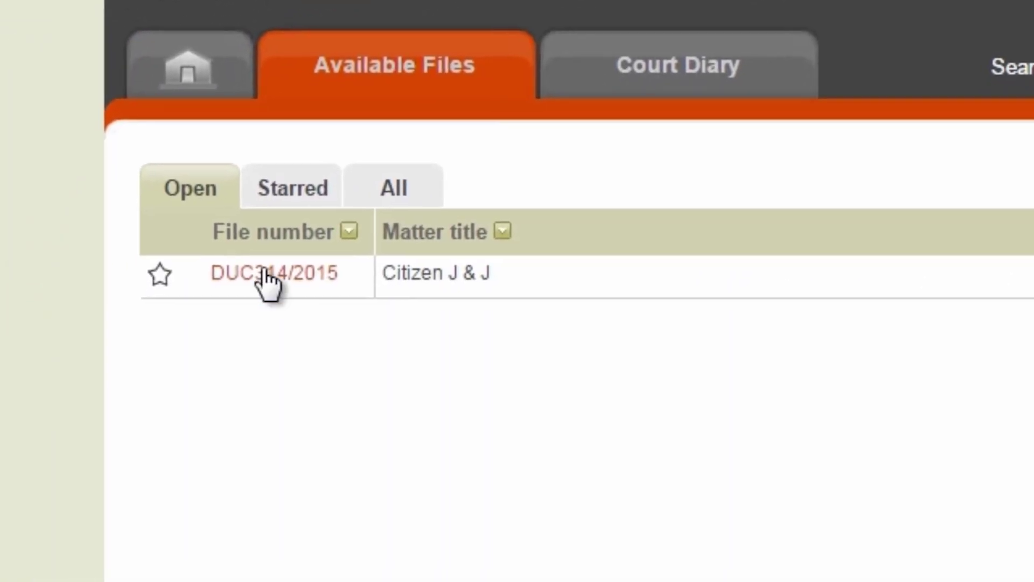
pyautogui.click(262, 269)
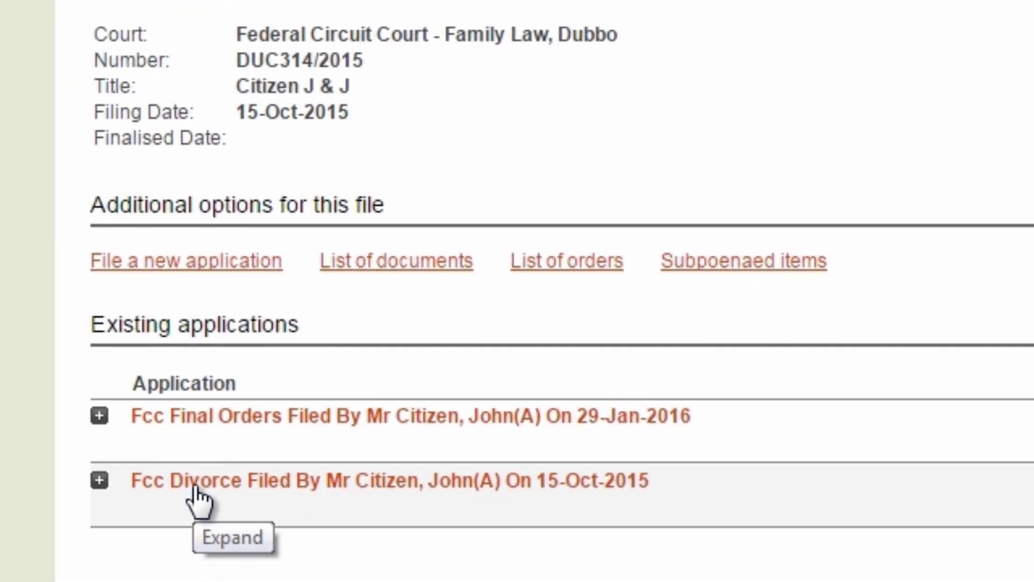
pyautogui.click(198, 493)
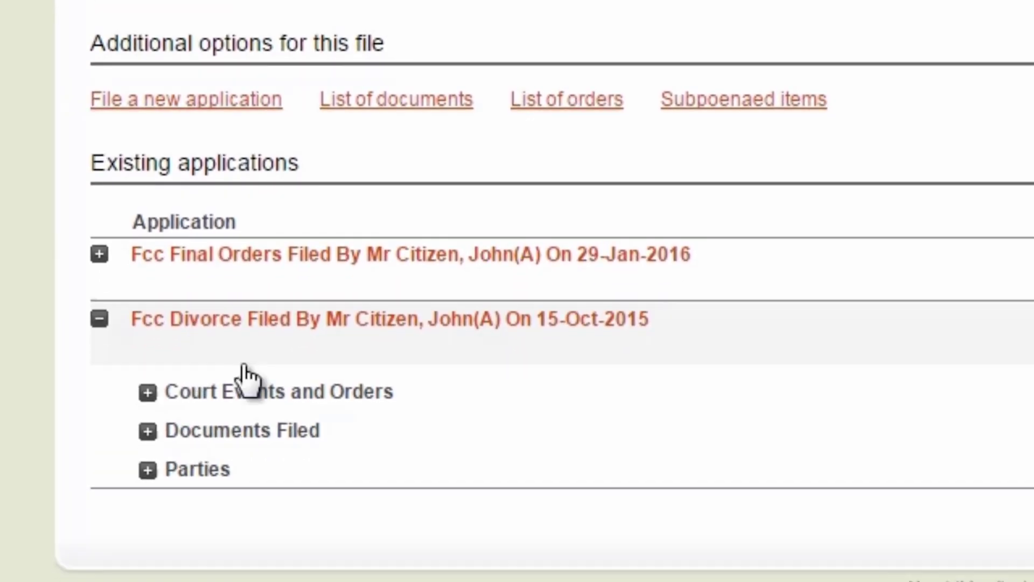
pyautogui.click(329, 401)
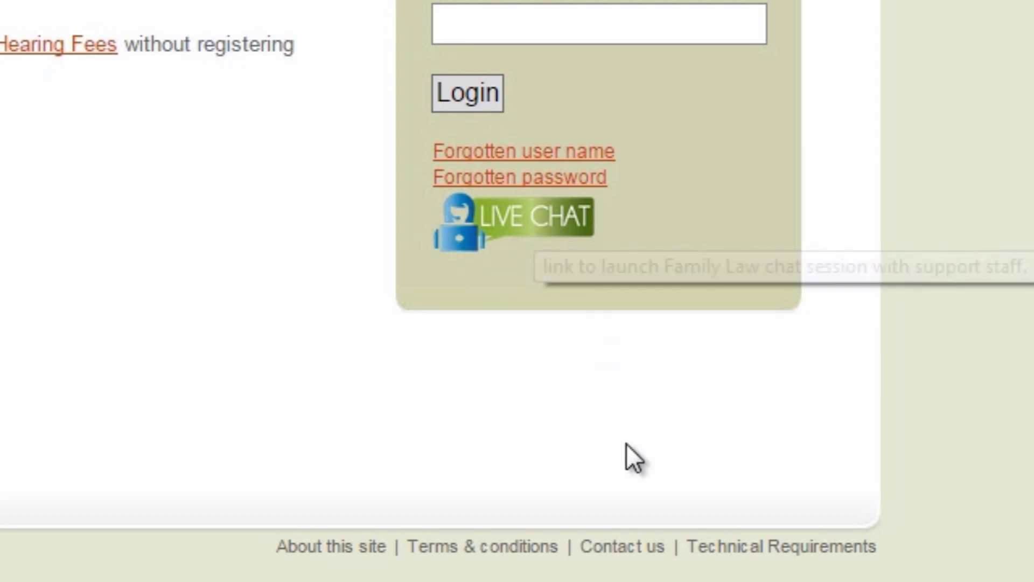
pyautogui.click(634, 550)
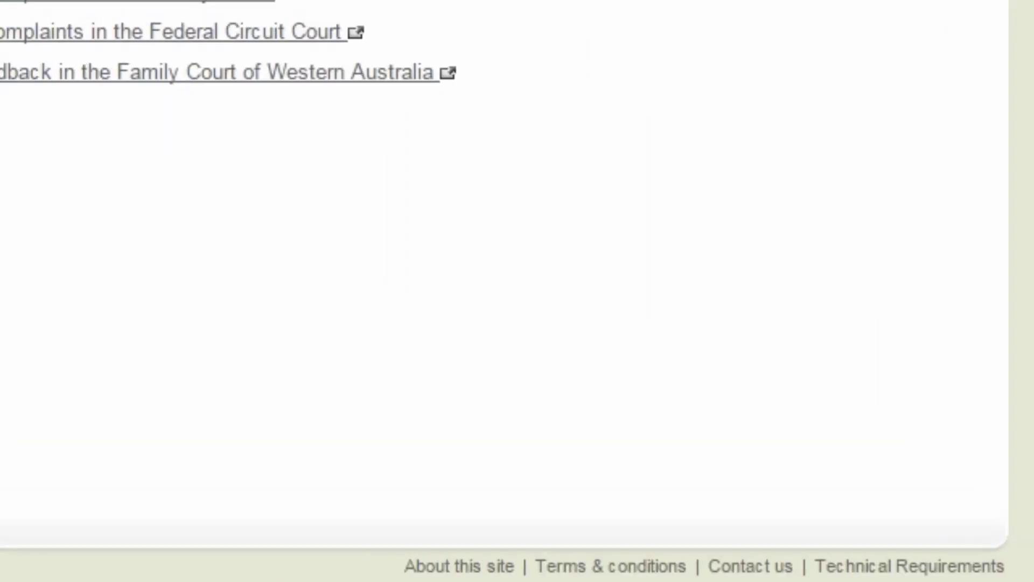